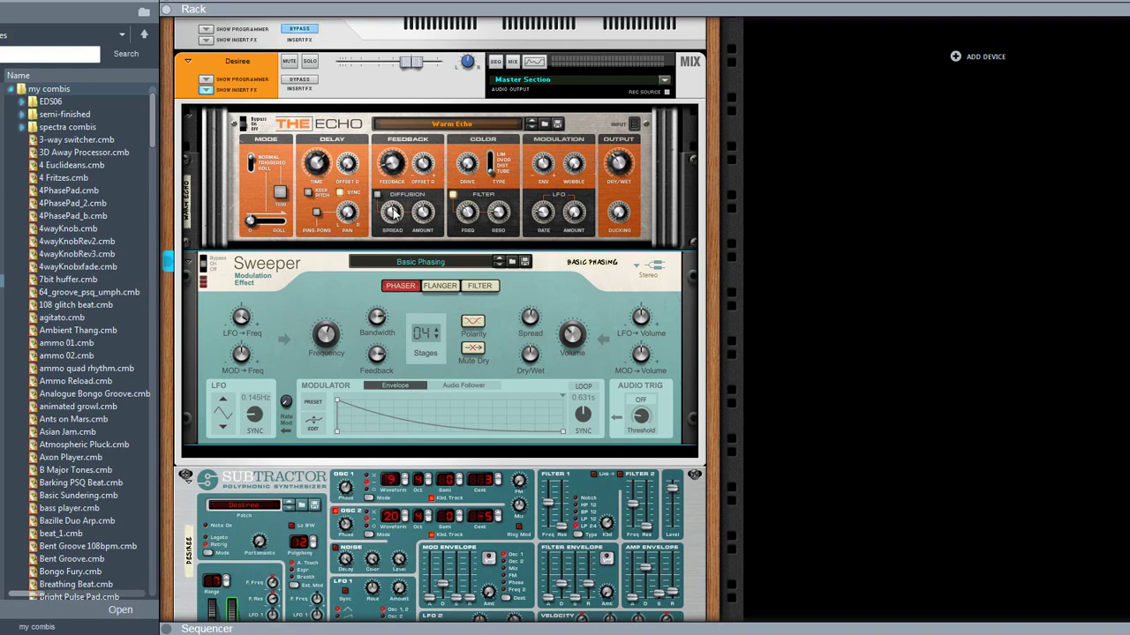
# Step: Select the Sweeper and The Echo, then reposition the Sweeper just above the Subtractor
pyautogui.moveTo(394, 210)
pyautogui.click(251, 482)
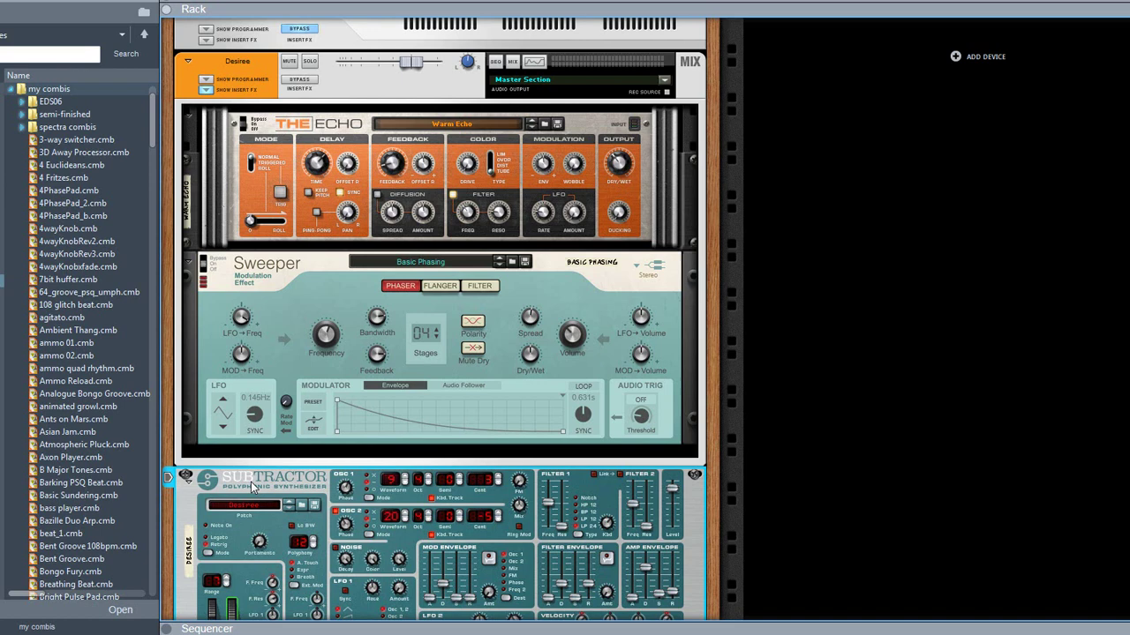
pyautogui.click(297, 296)
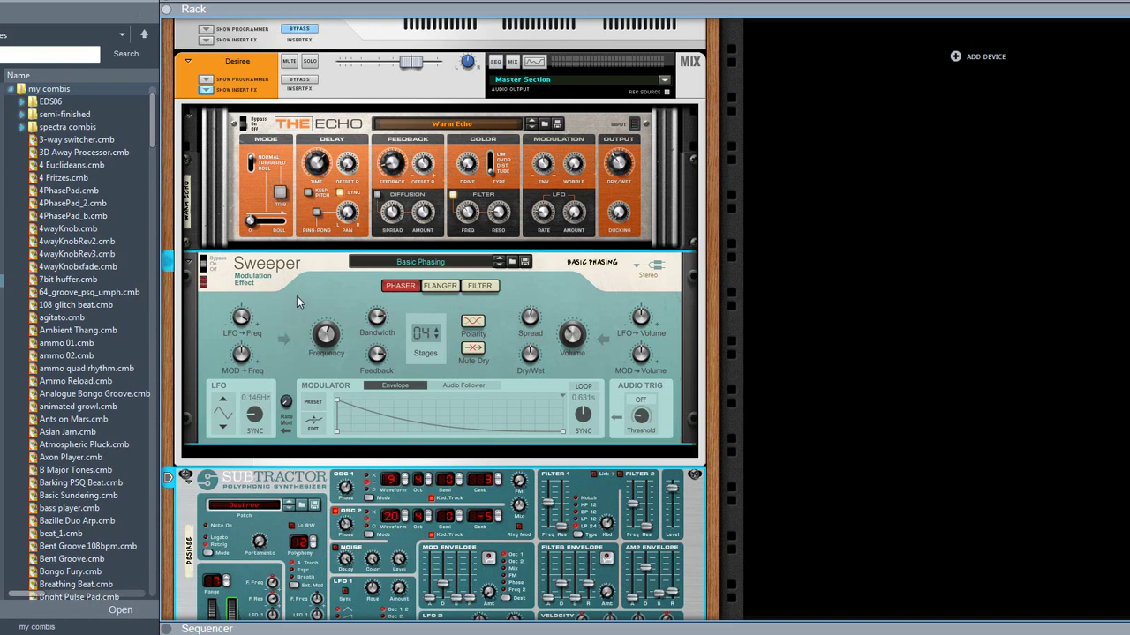
pyautogui.keyDown('shift'); pyautogui.click(252, 186); pyautogui.keyUp('shift')
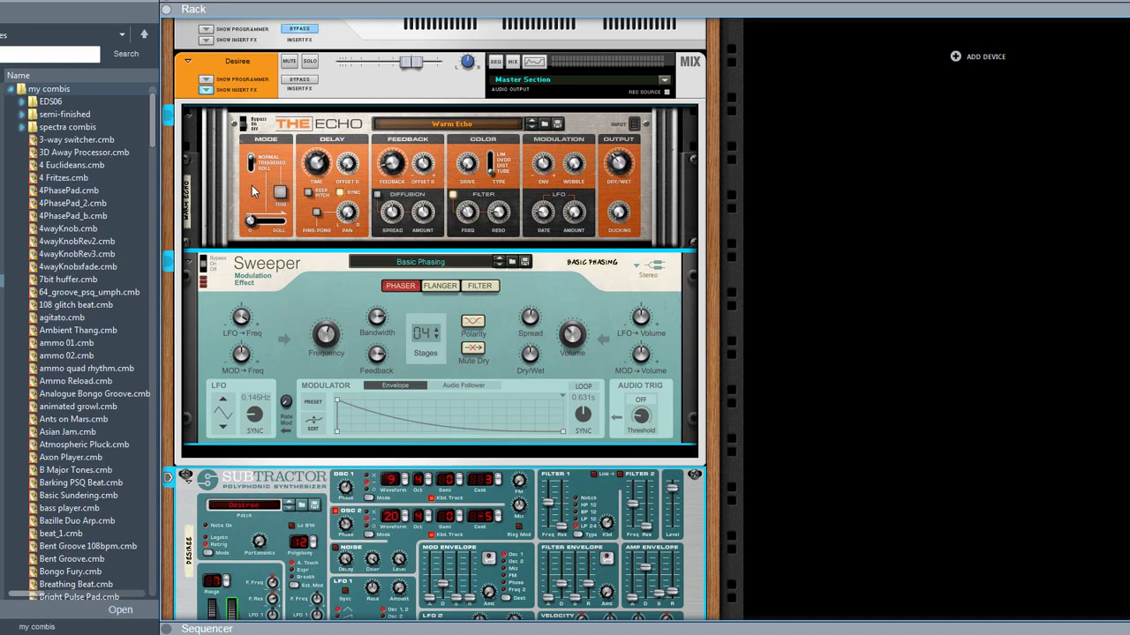
pyautogui.rightClick(251, 186)
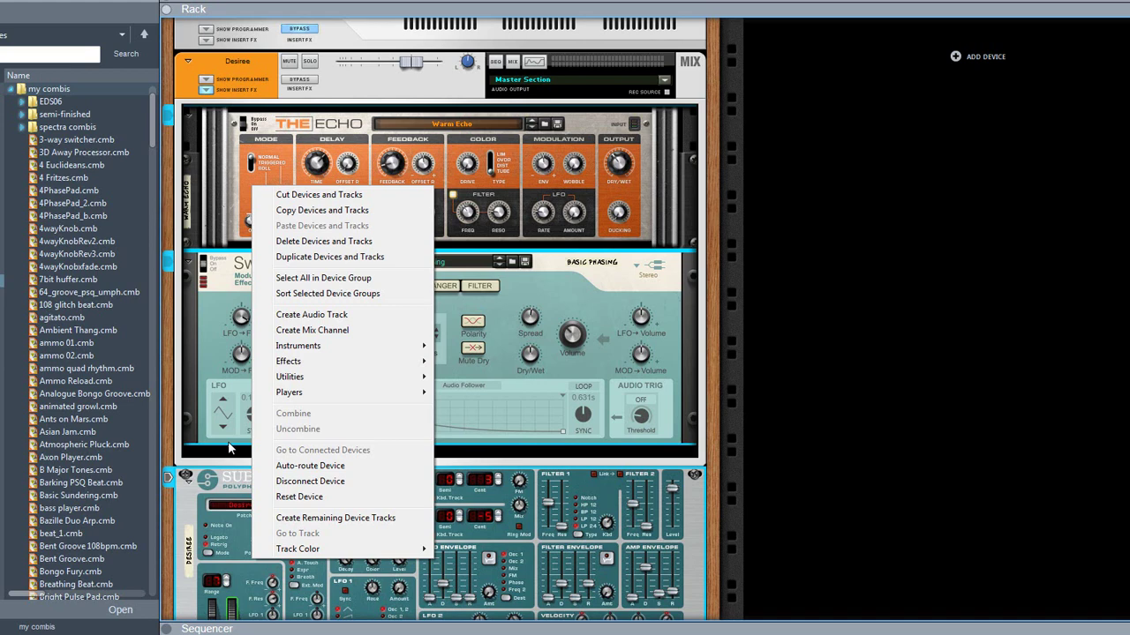
pyautogui.click(212, 362)
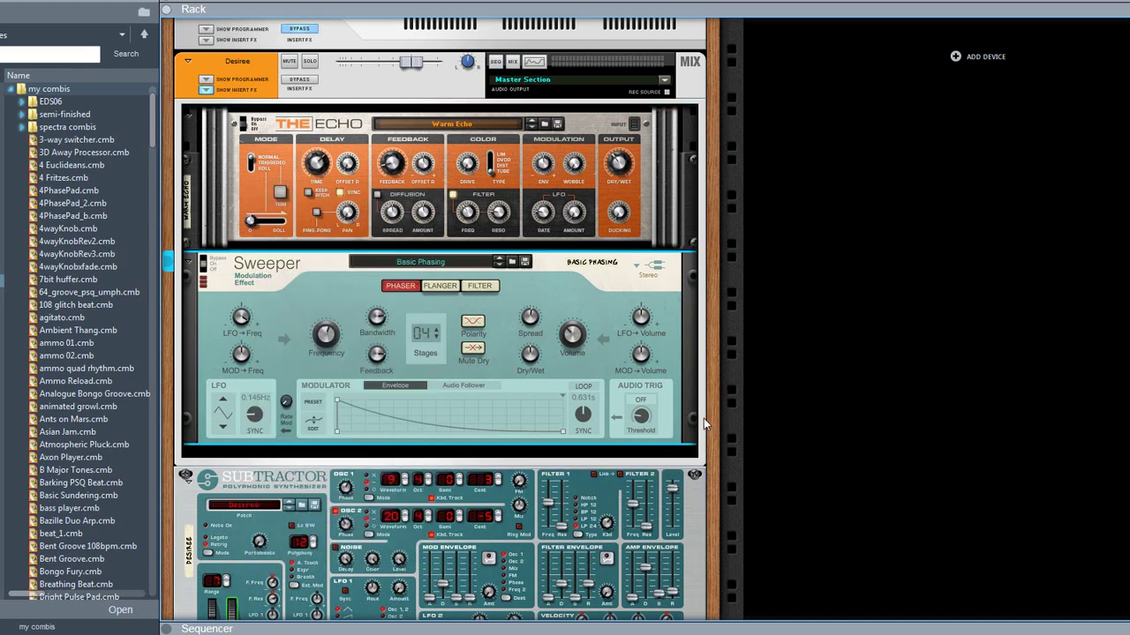
pyautogui.click(676, 457)
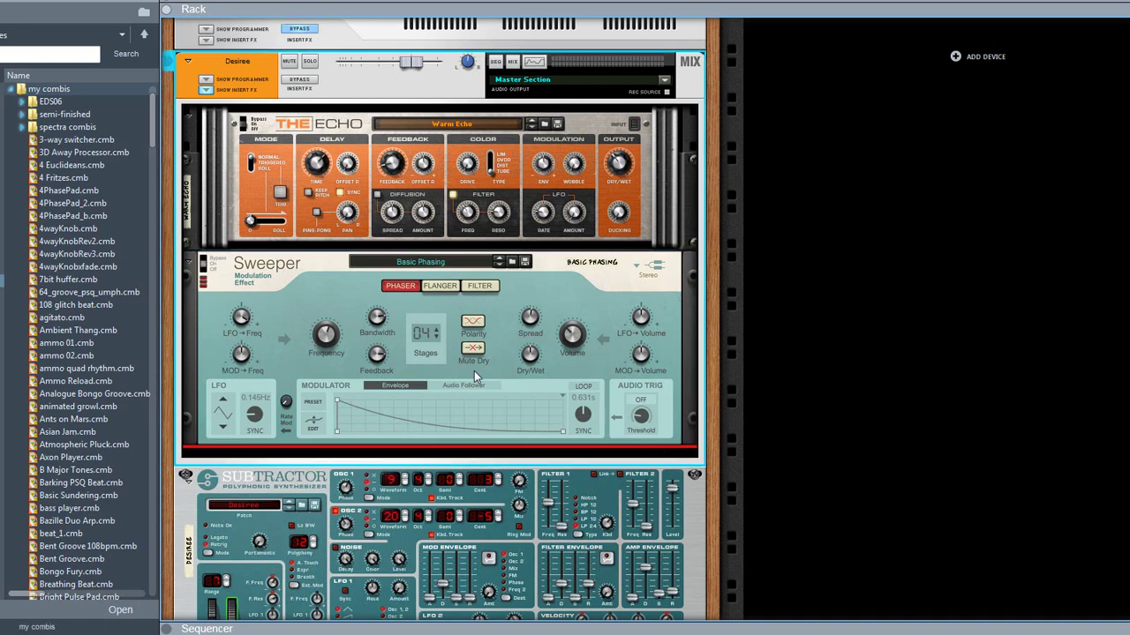
pyautogui.moveTo(476, 367); pyautogui.dragTo(470, 479)
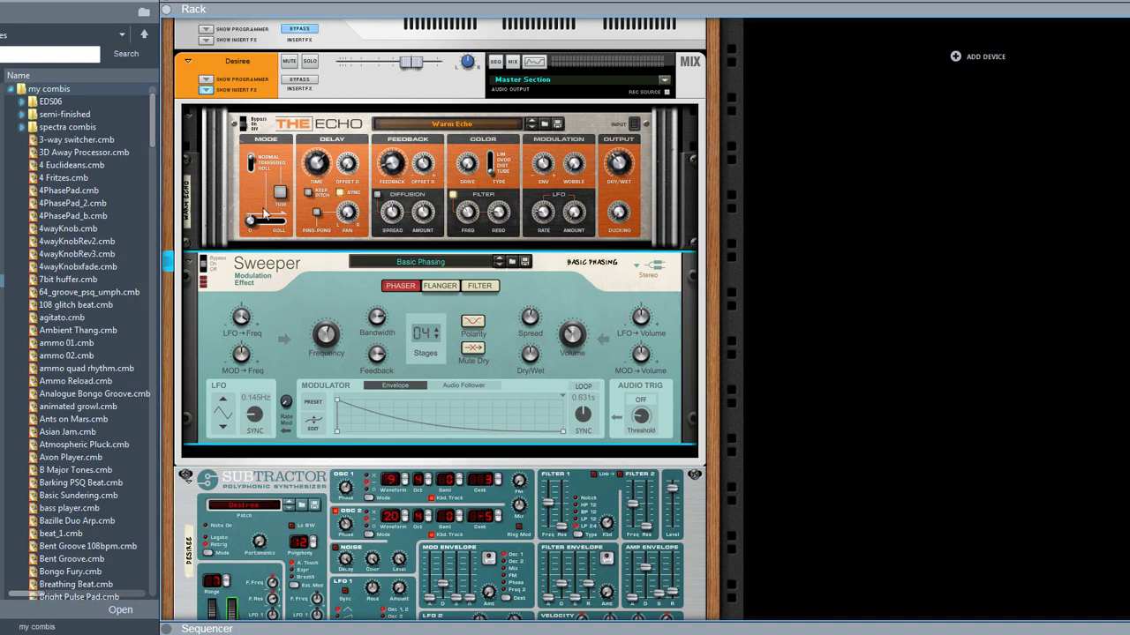
# Step: Duplicate the Subtractor with its track, producing the 'Desiree copy' channel
pyautogui.click(283, 485)
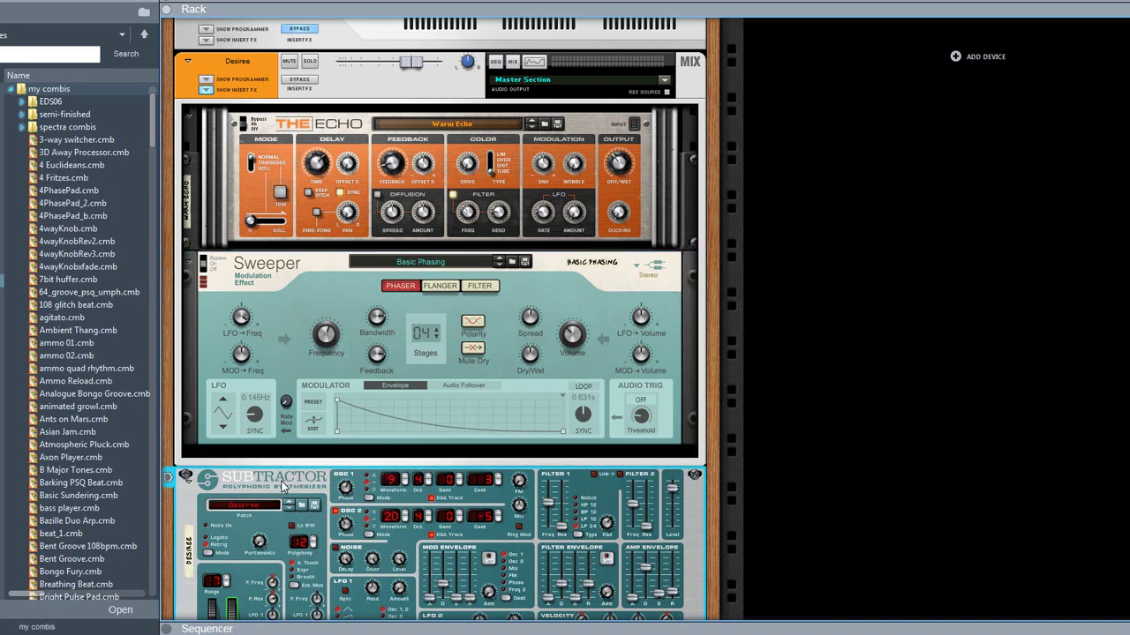
pyautogui.rightClick(282, 485)
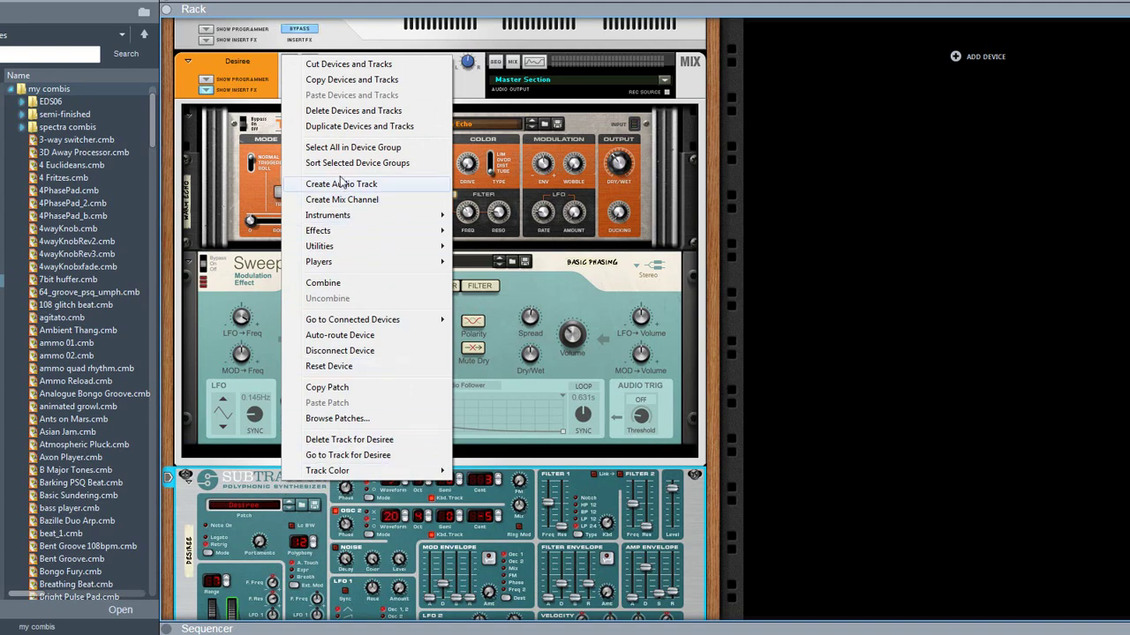
pyautogui.click(355, 128)
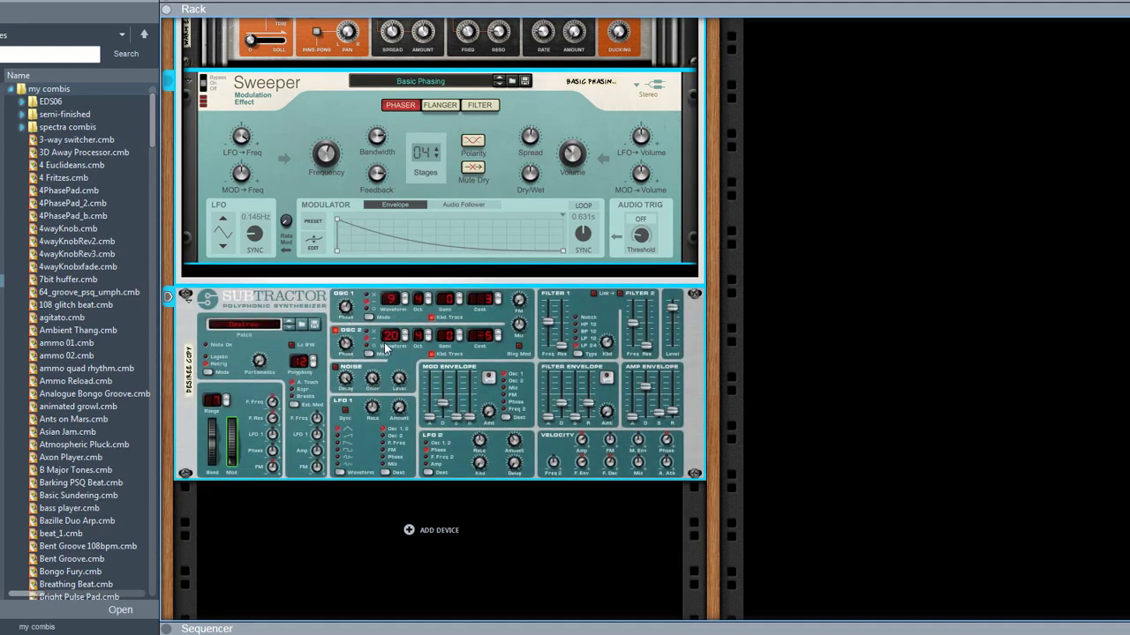
pyautogui.scroll(4, 386, 349)
pyautogui.scroll(5, 384, 349)
pyautogui.scroll(-7, 383, 348)
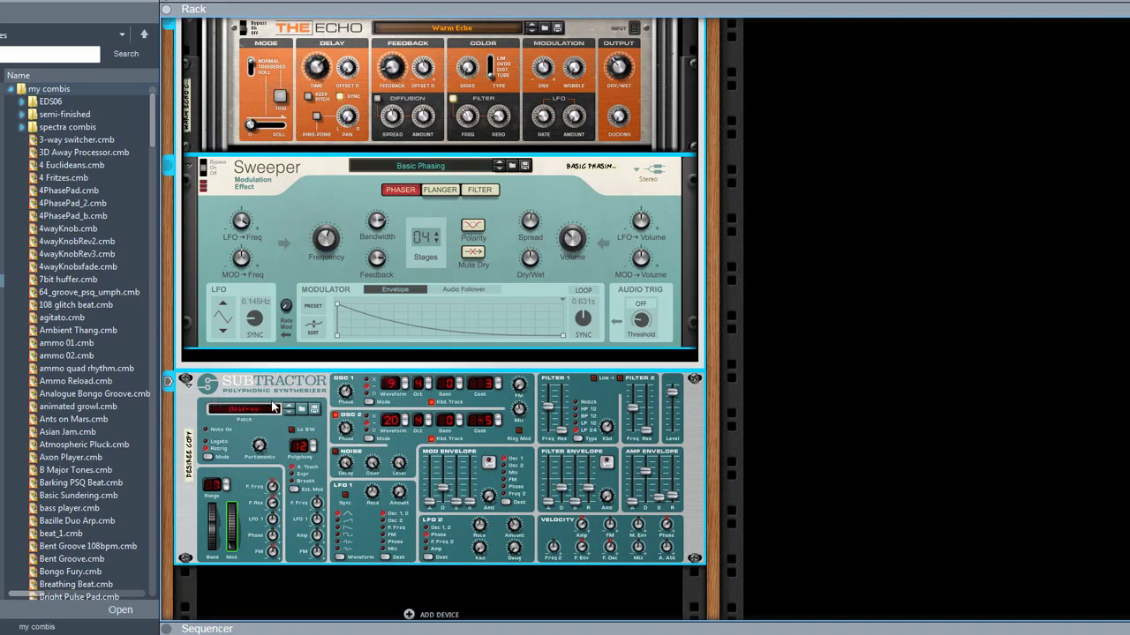
pyautogui.scroll(1, 310, 394)
pyautogui.scroll(1, 311, 395)
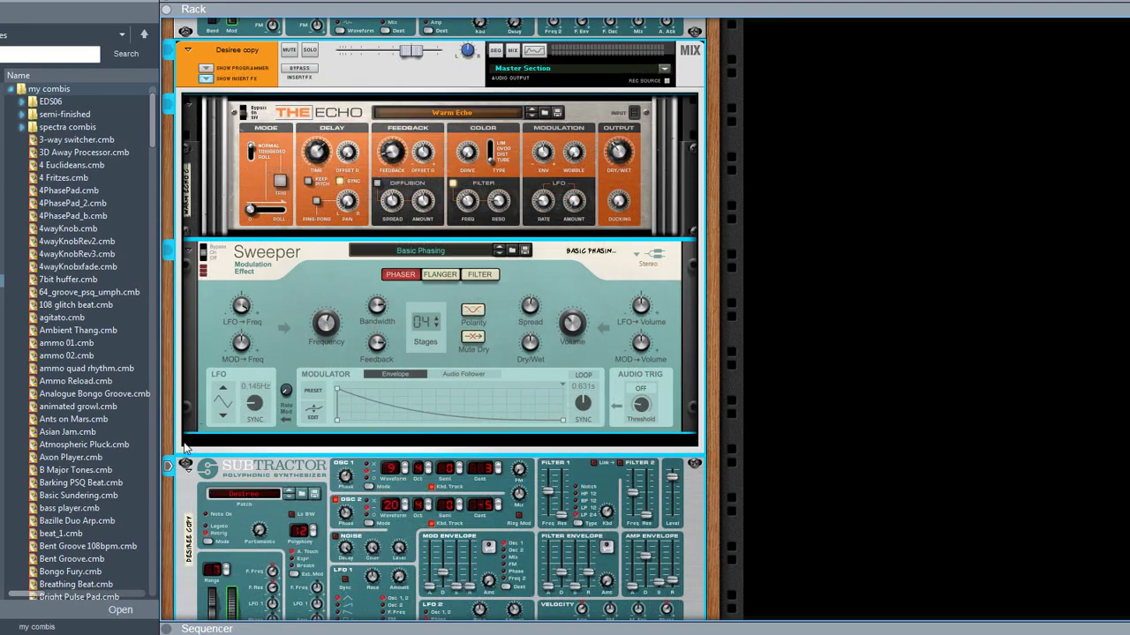
# Step: Move the copied Sweeper and The Echo out of the channel's insert effects
pyautogui.moveTo(218, 452); pyautogui.dragTo(263, 373)
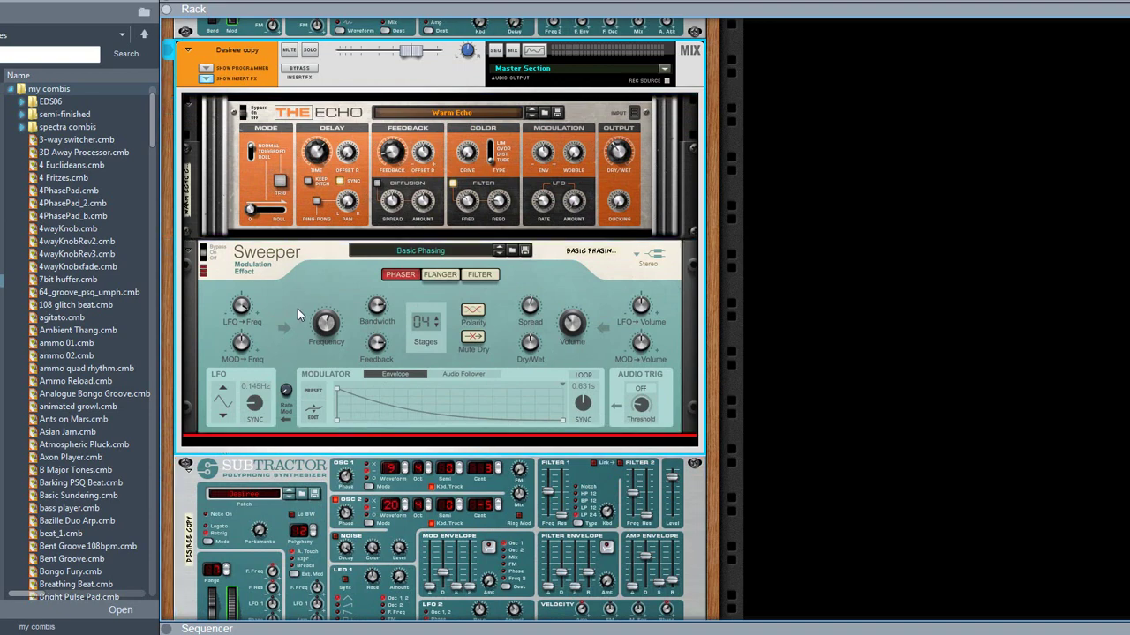
pyautogui.moveTo(301, 295); pyautogui.dragTo(296, 458)
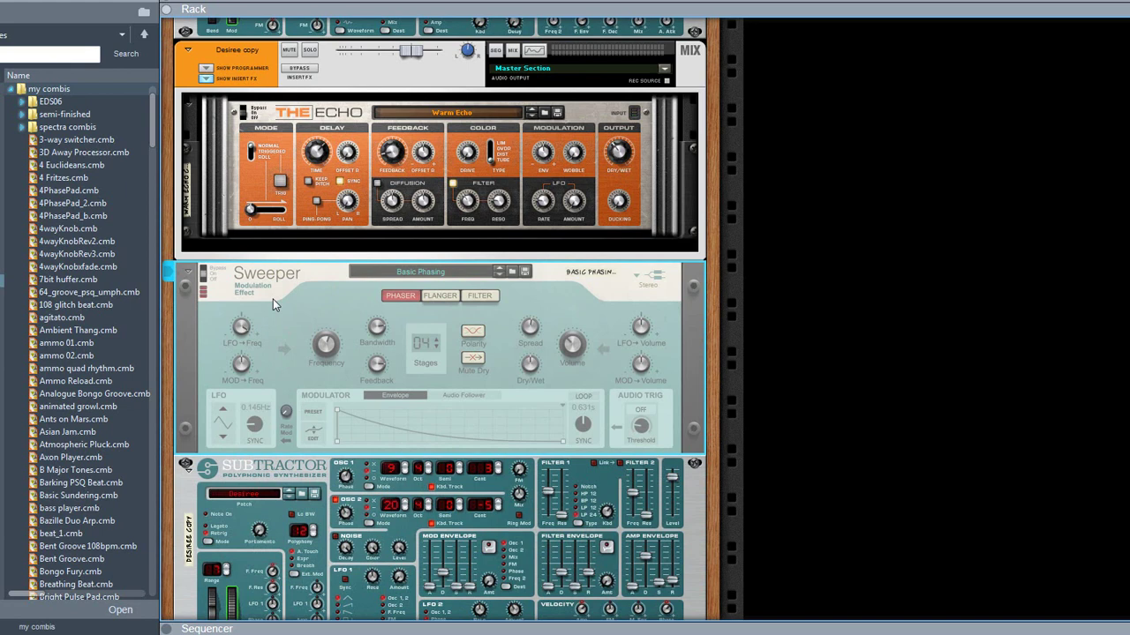
pyautogui.click(309, 172)
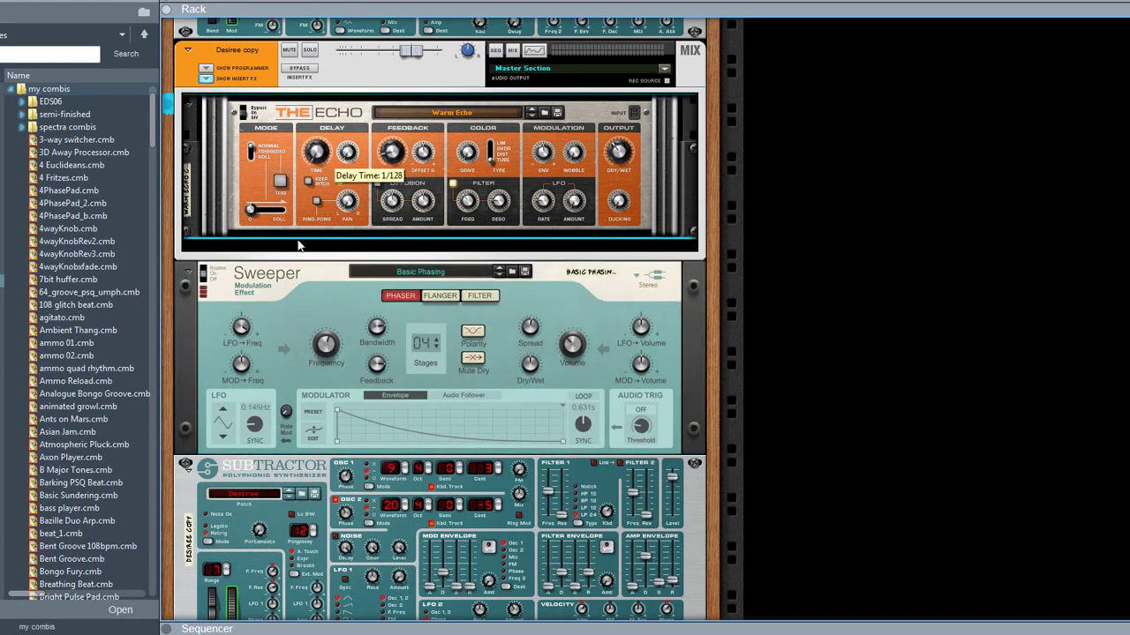
pyautogui.moveTo(301, 204)
pyautogui.mouseDown()
pyautogui.moveTo(313, 152)
pyautogui.moveTo(283, 183)
pyautogui.moveTo(277, 276)
pyautogui.mouseUp()
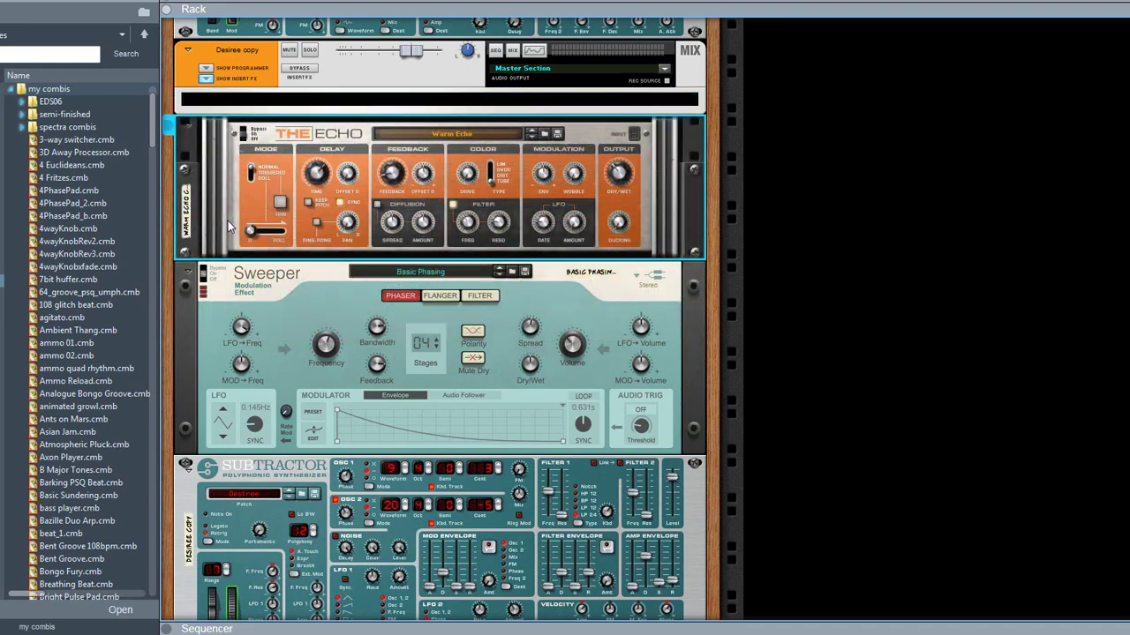
# Step: Select The Echo, Sweeper and Subtractor together and combine them into a Combinator
pyautogui.keyDown('shift'); pyautogui.click(196, 336); pyautogui.keyUp('shift')
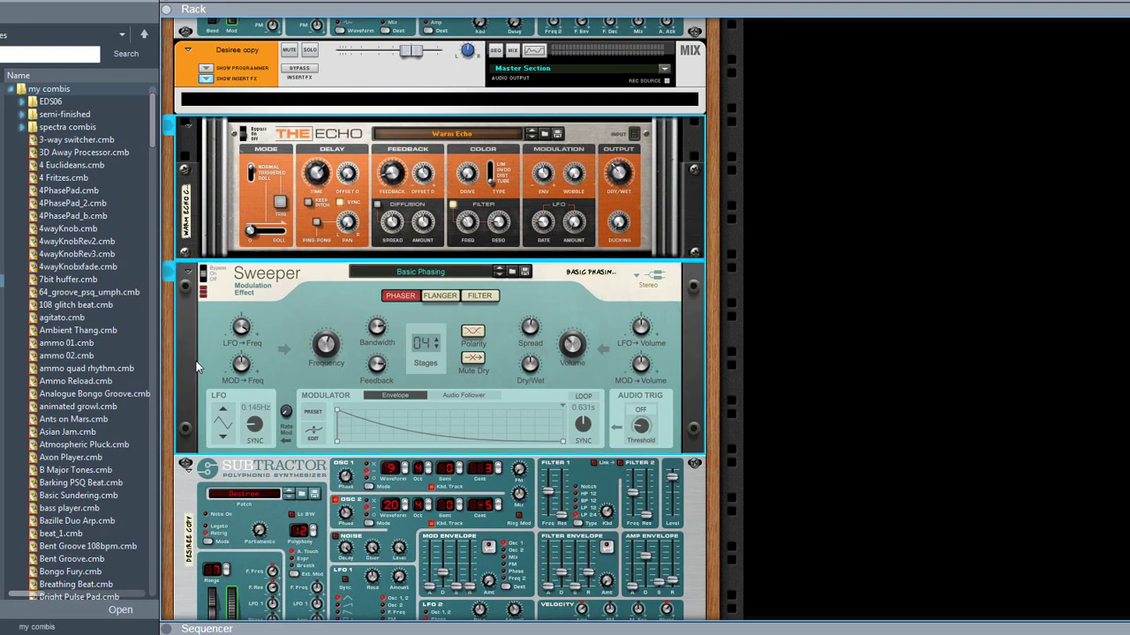
pyautogui.keyDown('shift'); pyautogui.click(193, 490); pyautogui.keyUp('shift')
pyautogui.rightClick(192, 489)
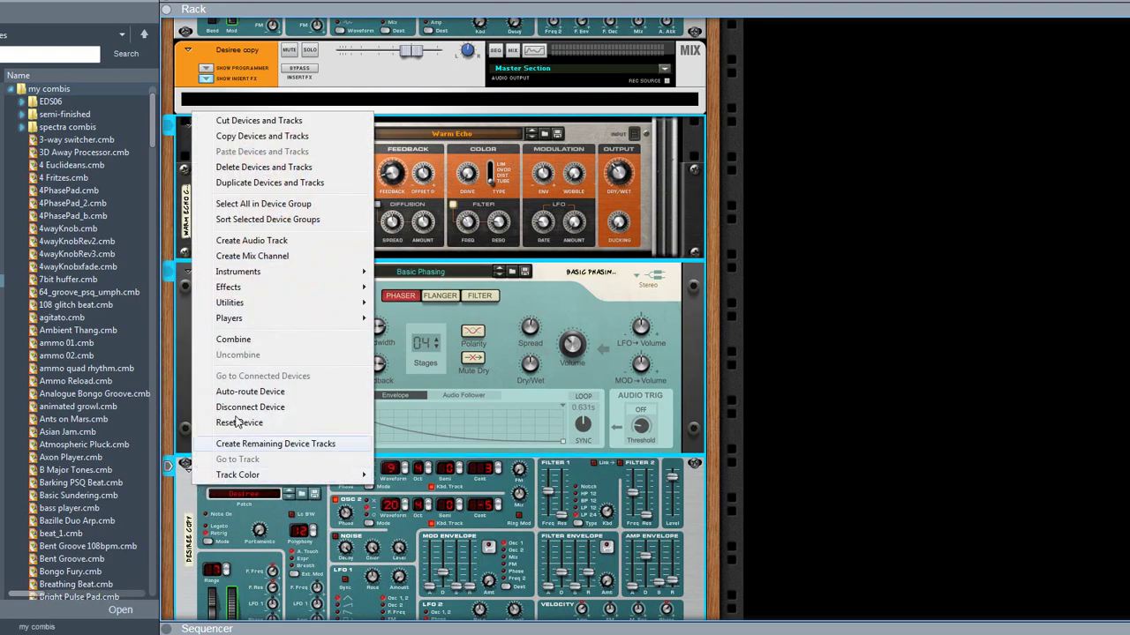
pyautogui.click(255, 342)
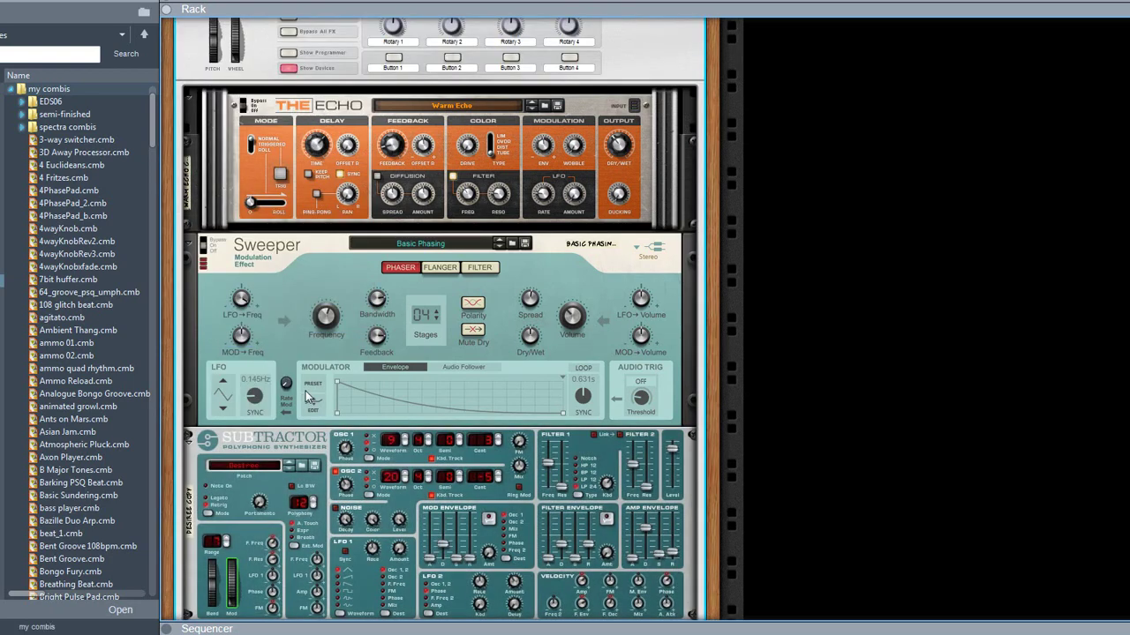
# Step: Scroll up to the new Combinator's header and flip the rack to its back view
pyautogui.scroll(2, 433, 300)
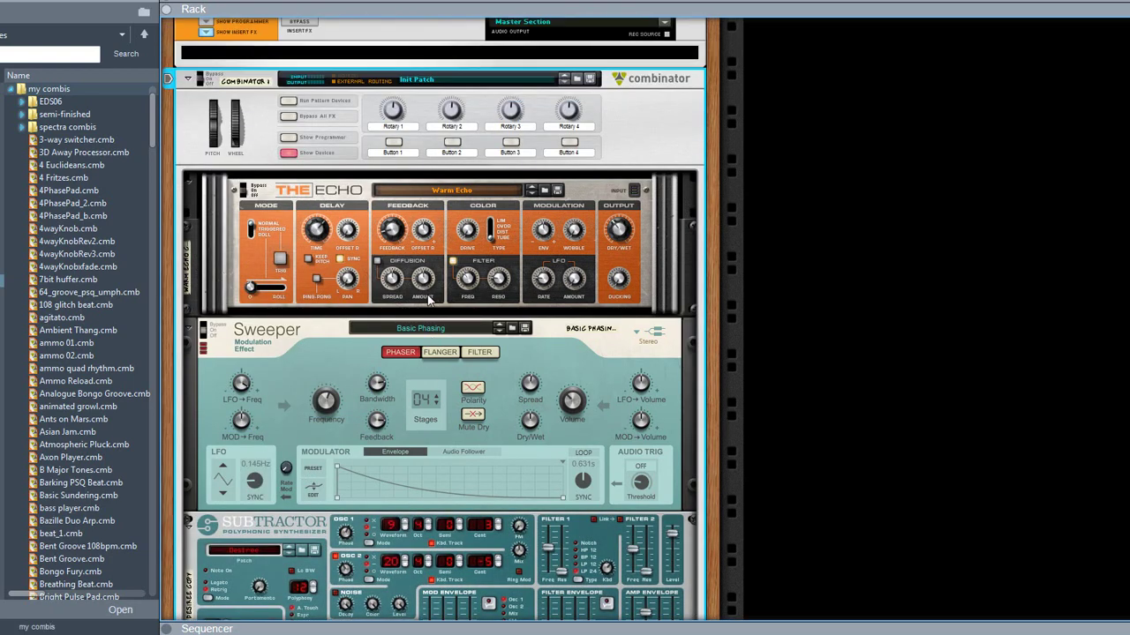
pyautogui.scroll(1, 544, 166)
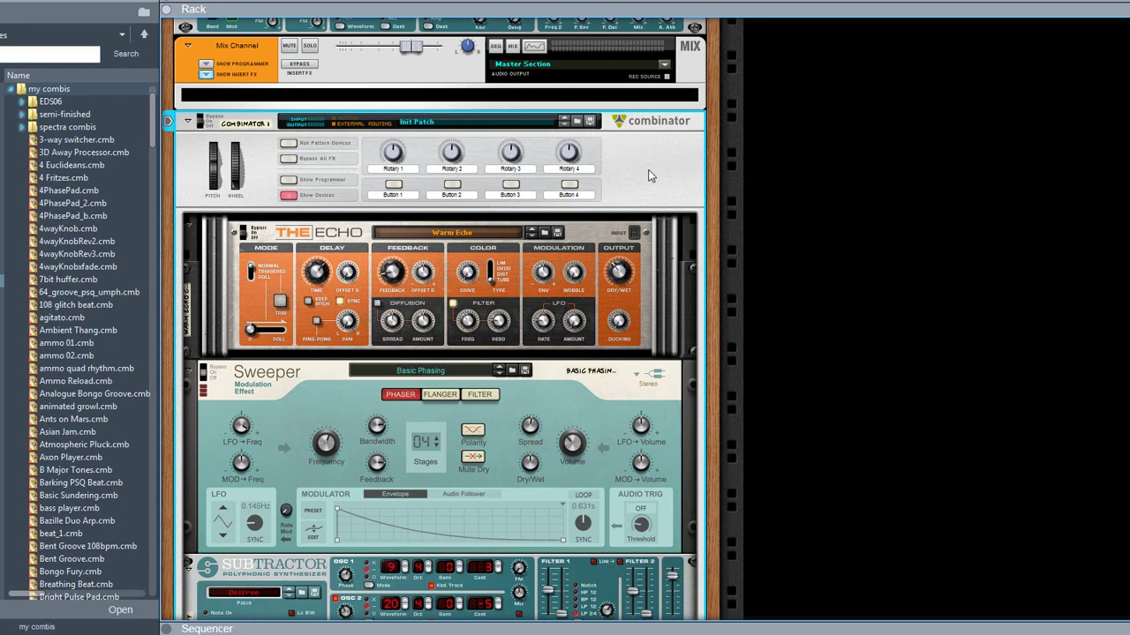
pyautogui.press('Tab')
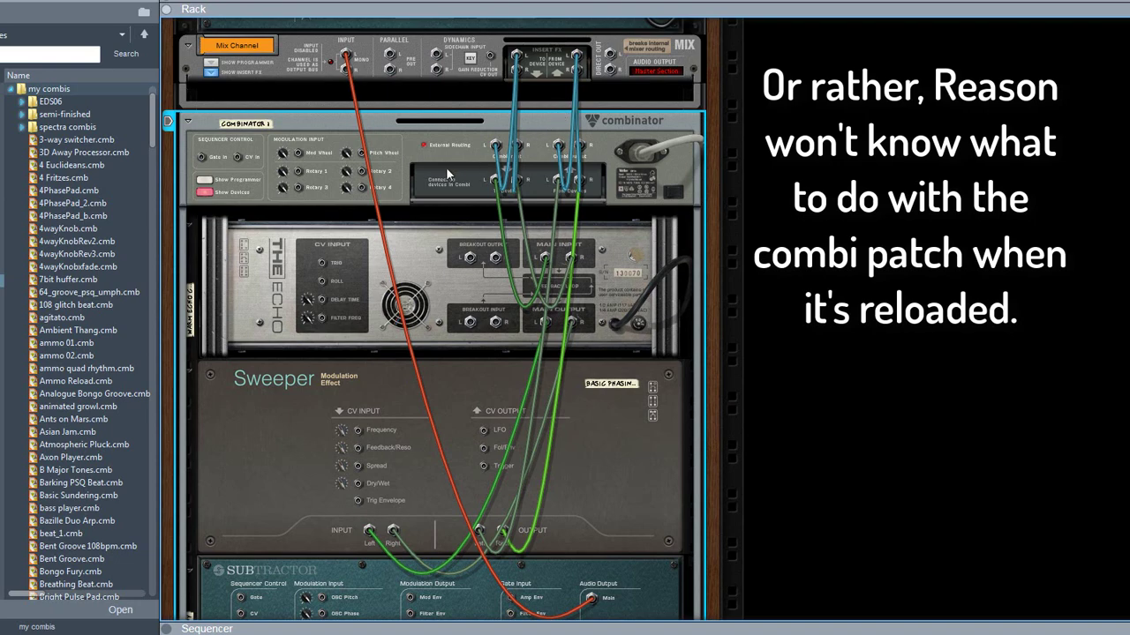
# Step: Remove the Mix Channel input, left and right Insert FX, and Combinator To Devices cables
pyautogui.press('Tab')
pyautogui.scroll(-3, 445, 167)
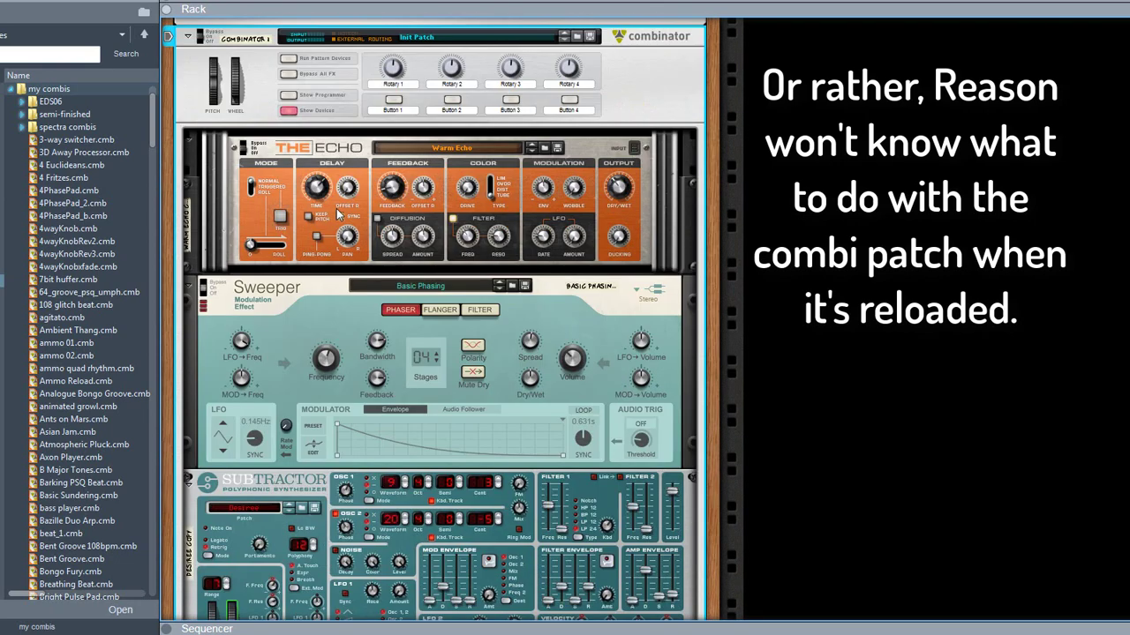
pyautogui.press('Tab')
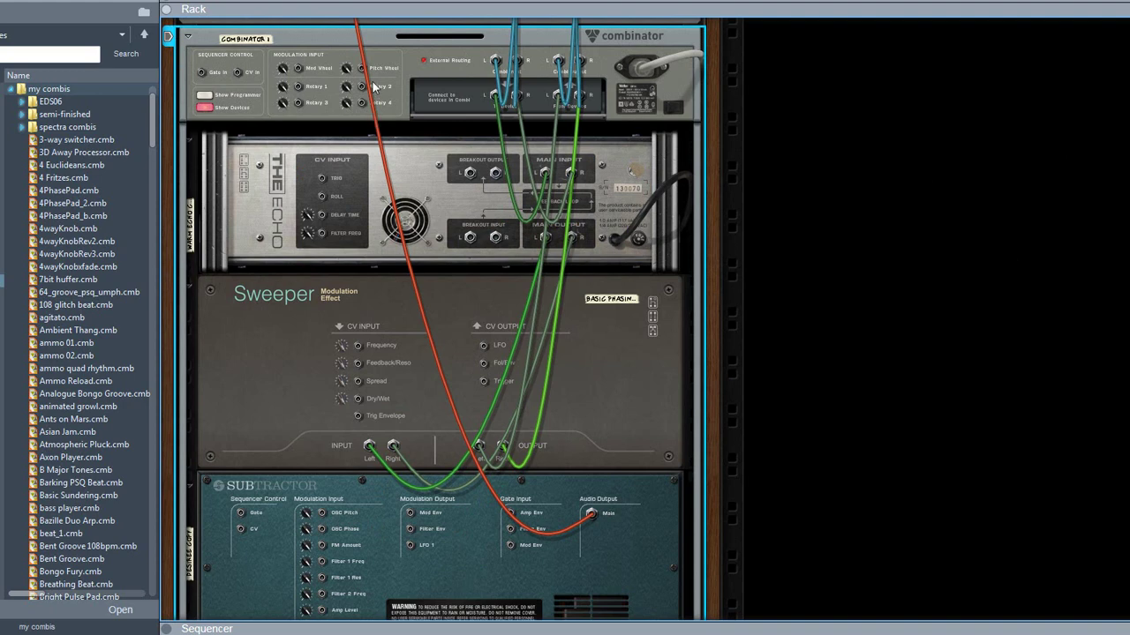
pyautogui.scroll(3, 375, 88)
pyautogui.scroll(1, 371, 81)
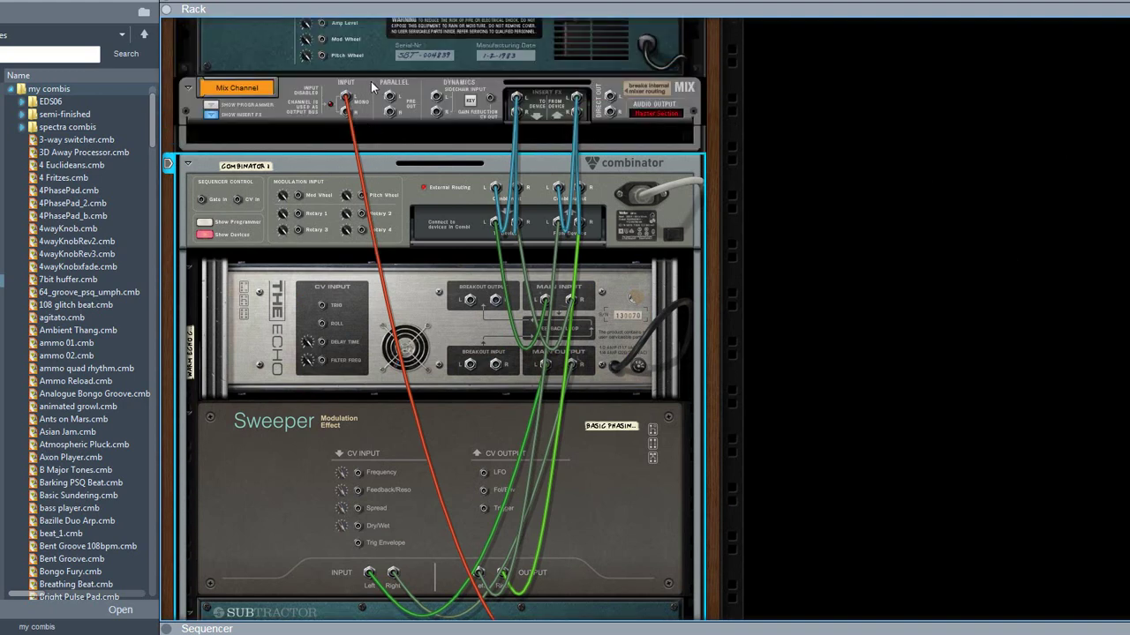
pyautogui.moveTo(348, 99); pyautogui.dragTo(303, 386)
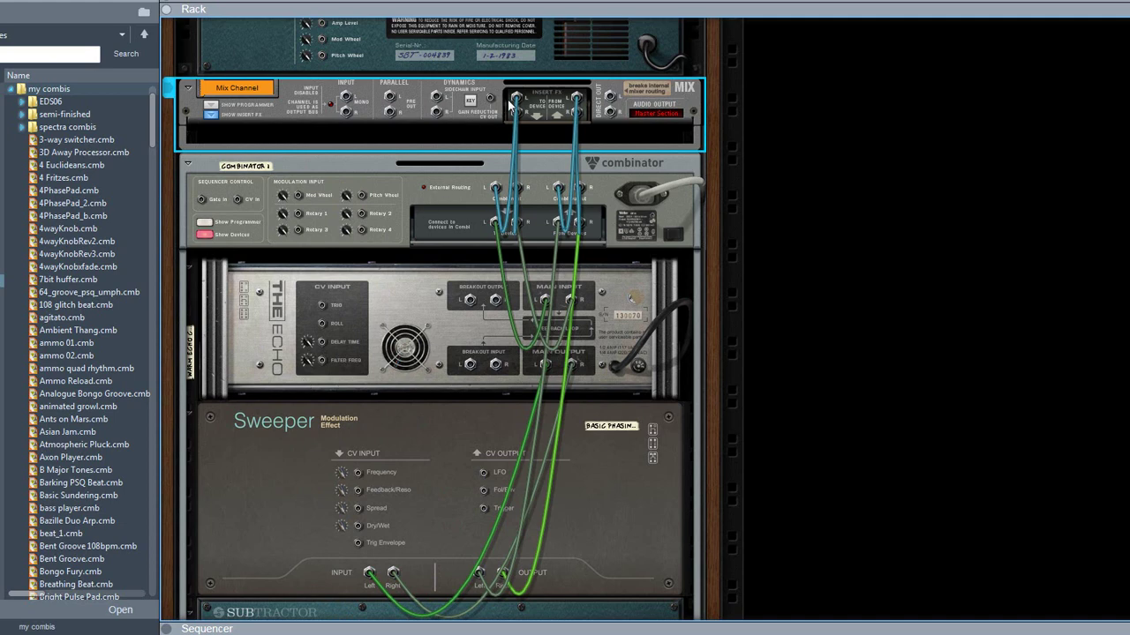
pyautogui.moveTo(517, 102); pyautogui.dragTo(499, 124)
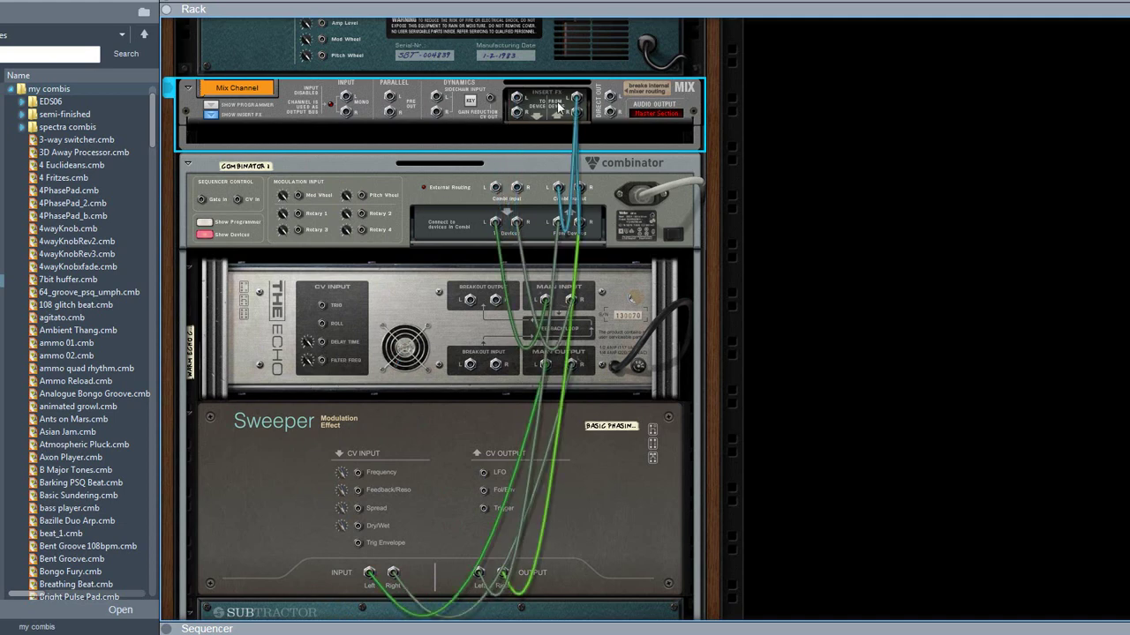
pyautogui.moveTo(577, 100); pyautogui.dragTo(549, 146)
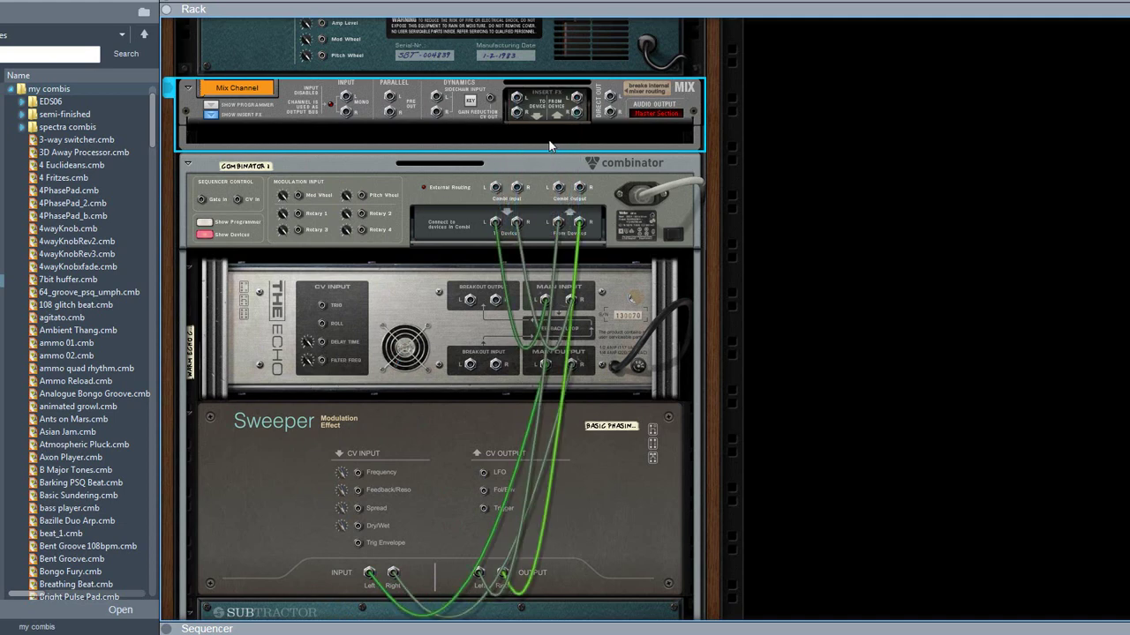
pyautogui.scroll(-3, 512, 184)
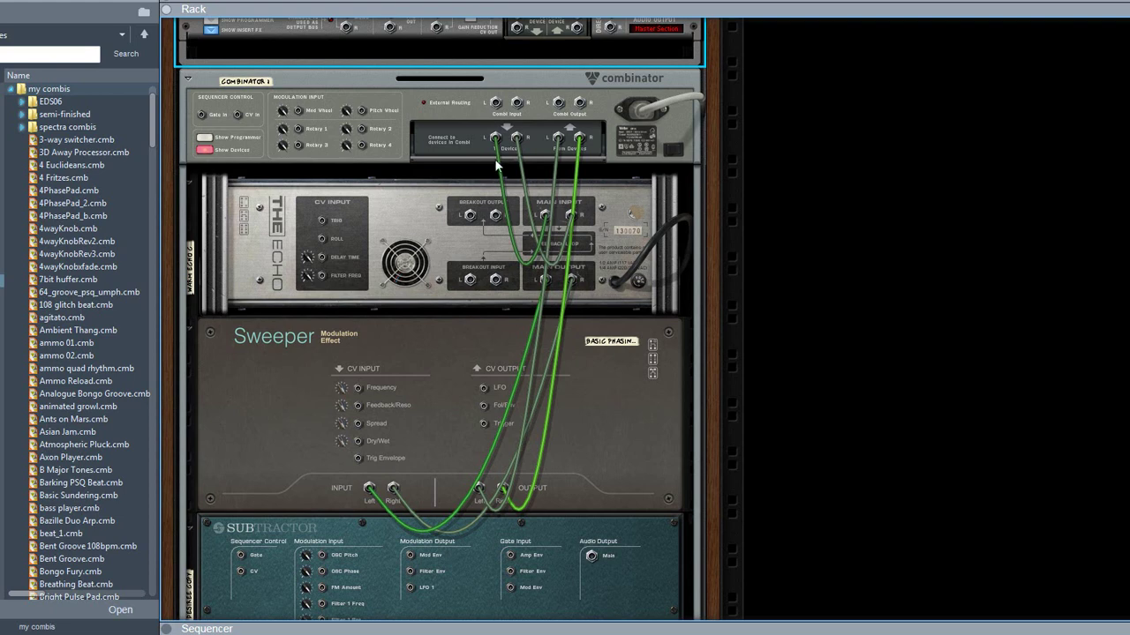
pyautogui.moveTo(494, 138); pyautogui.dragTo(536, 159)
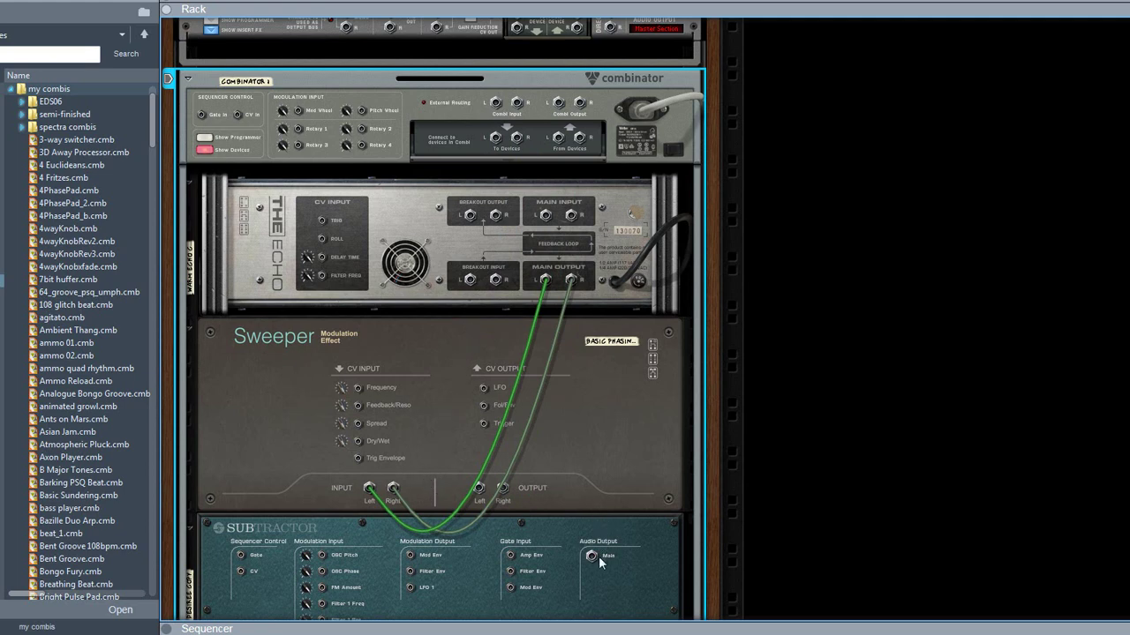
# Step: Cable Subtractor to Echo Input L, Sweeper to From Devices, and Combi Output L to Mix Channel Input L
pyautogui.moveTo(593, 553); pyautogui.dragTo(546, 220)
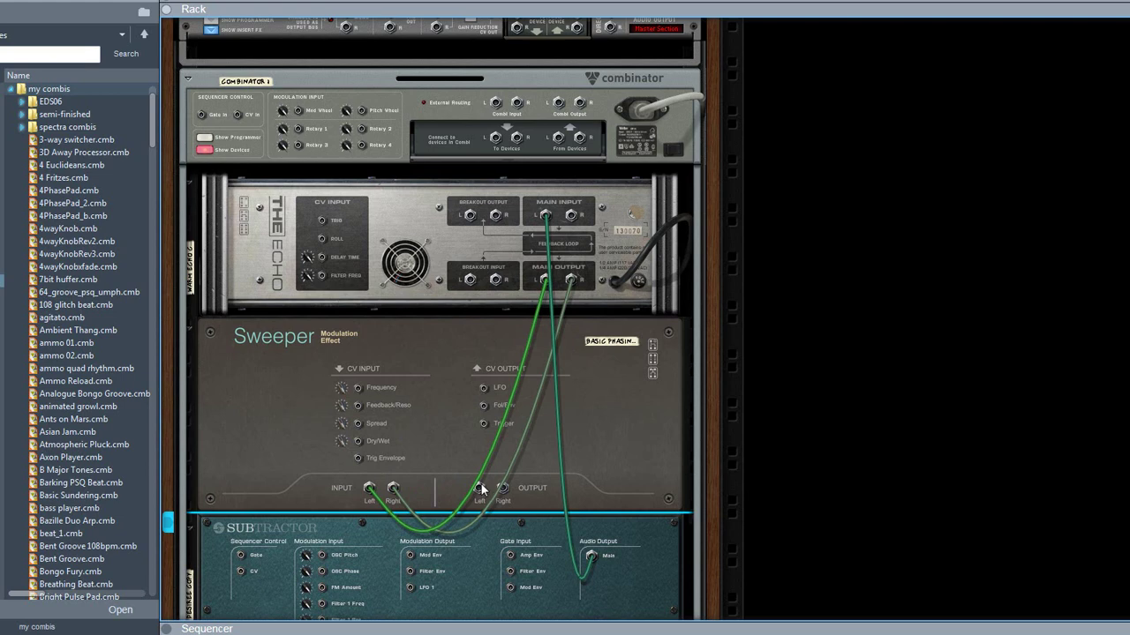
pyautogui.moveTo(478, 488); pyautogui.dragTo(558, 141)
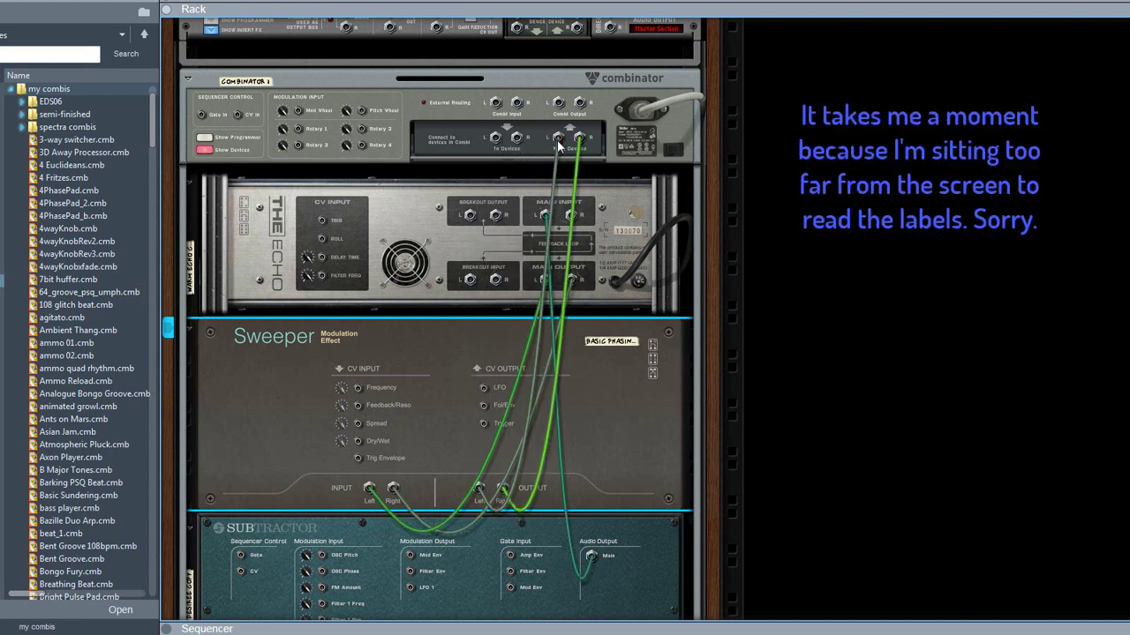
pyautogui.scroll(3, 558, 146)
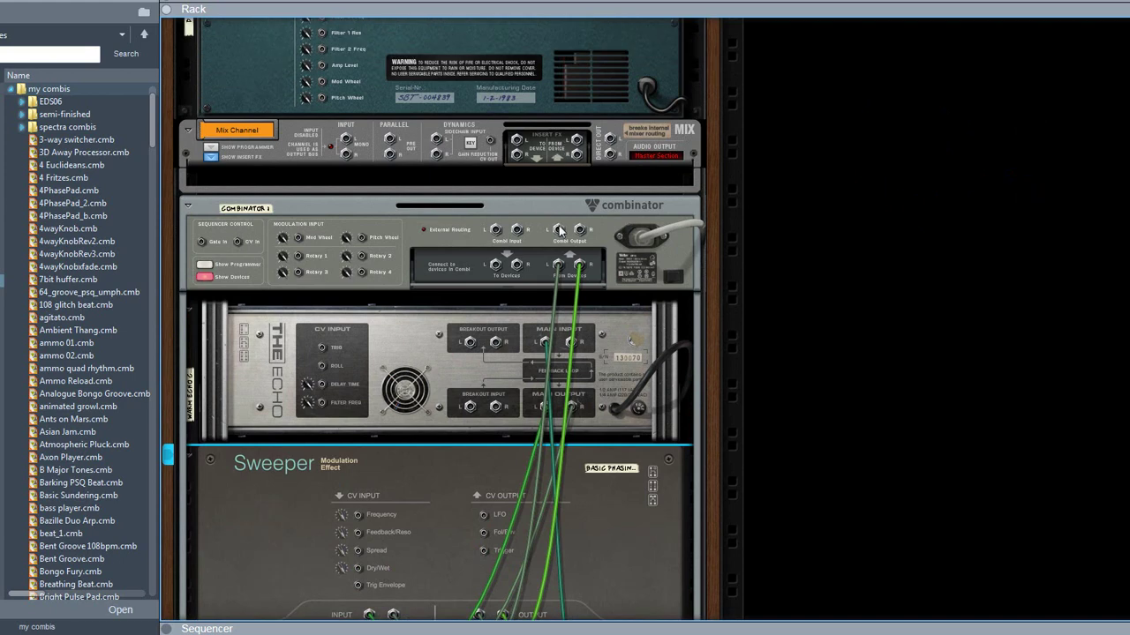
pyautogui.moveTo(559, 230); pyautogui.dragTo(350, 143)
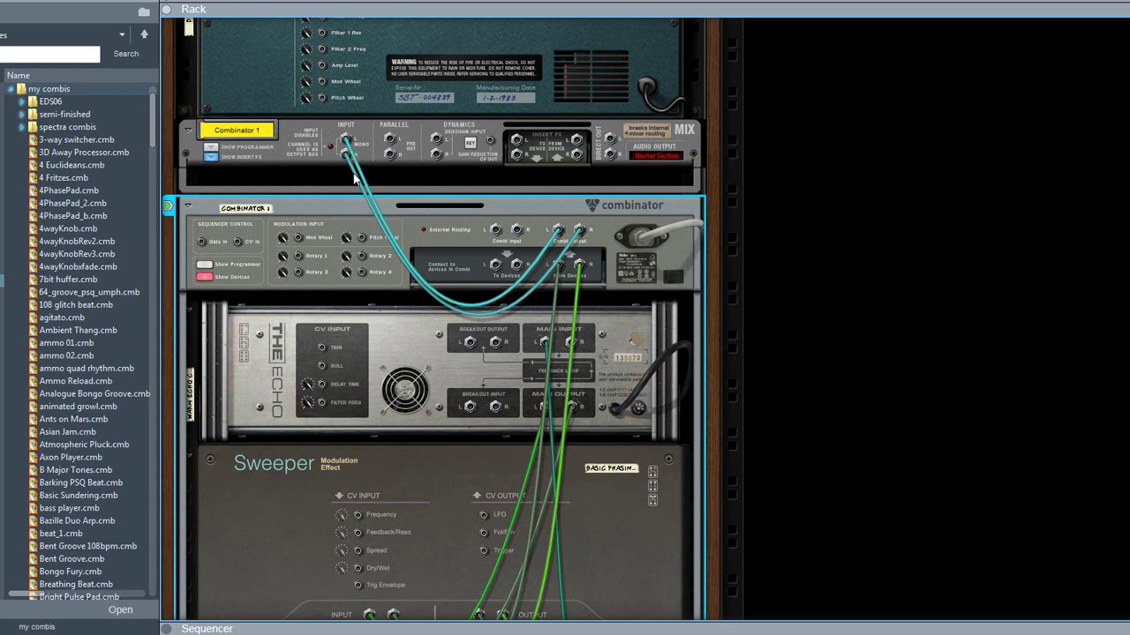
pyautogui.press('Tab')
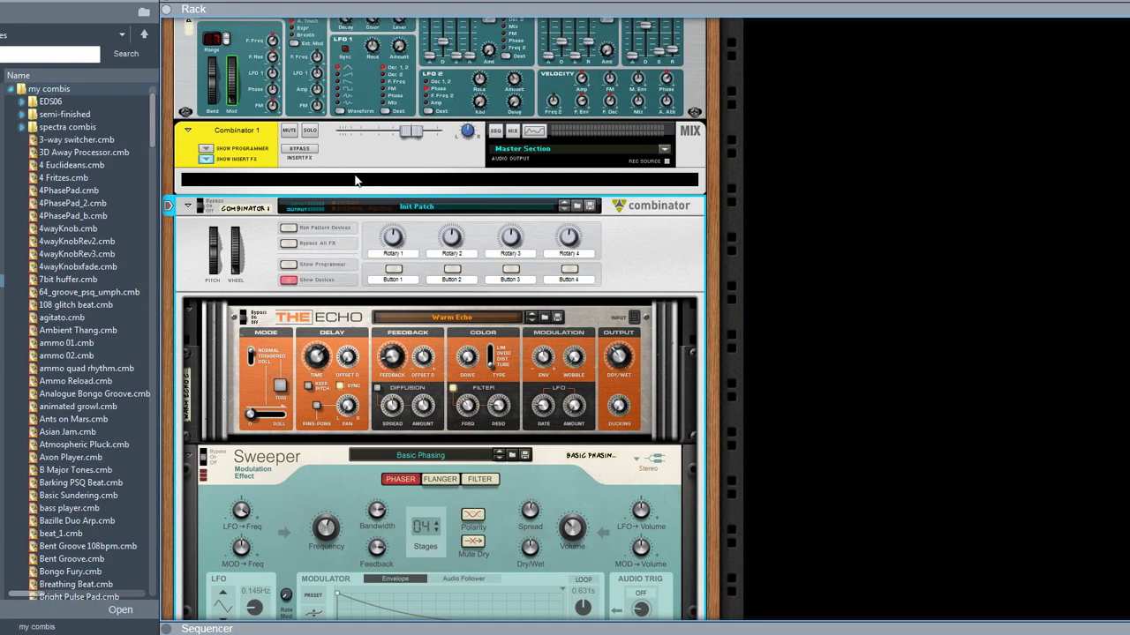
# Step: Save the Combinator patch as sub_with_fx.cmb in the my combis folder
pyautogui.click(590, 206)
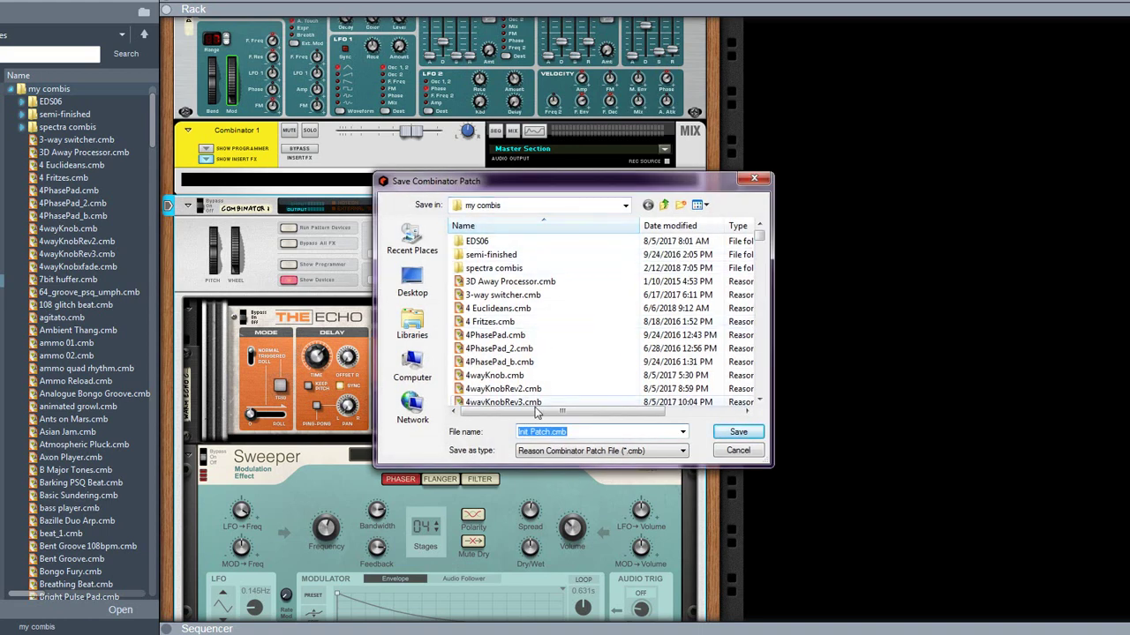
pyautogui.moveTo(549, 433); pyautogui.dragTo(512, 444)
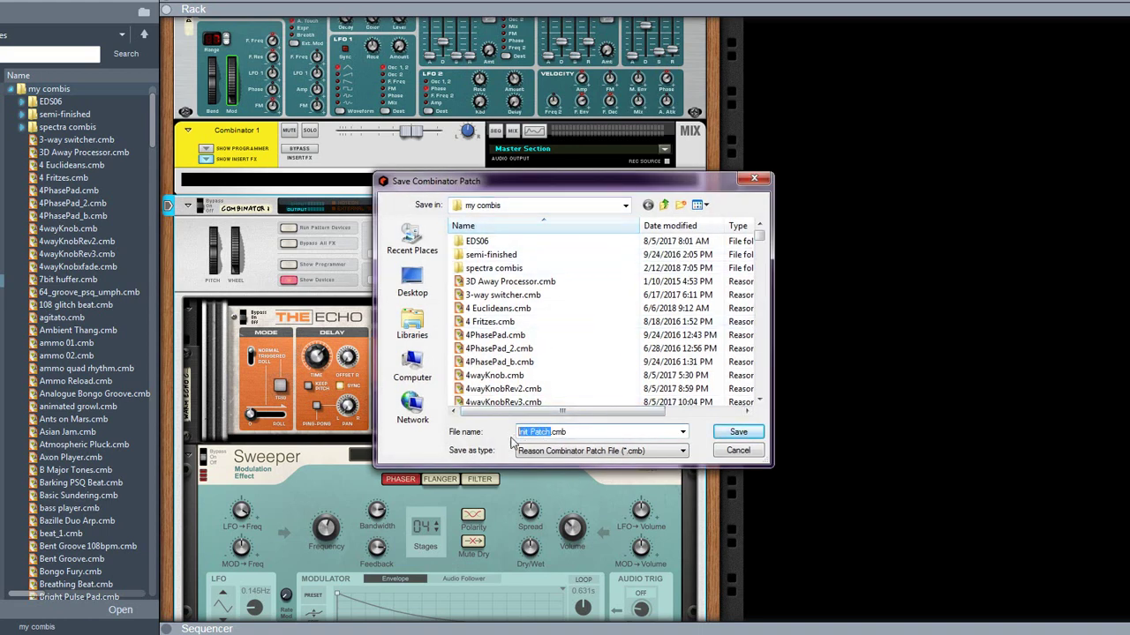
pyautogui.write('sub_with_fx')
pyautogui.press('Return')
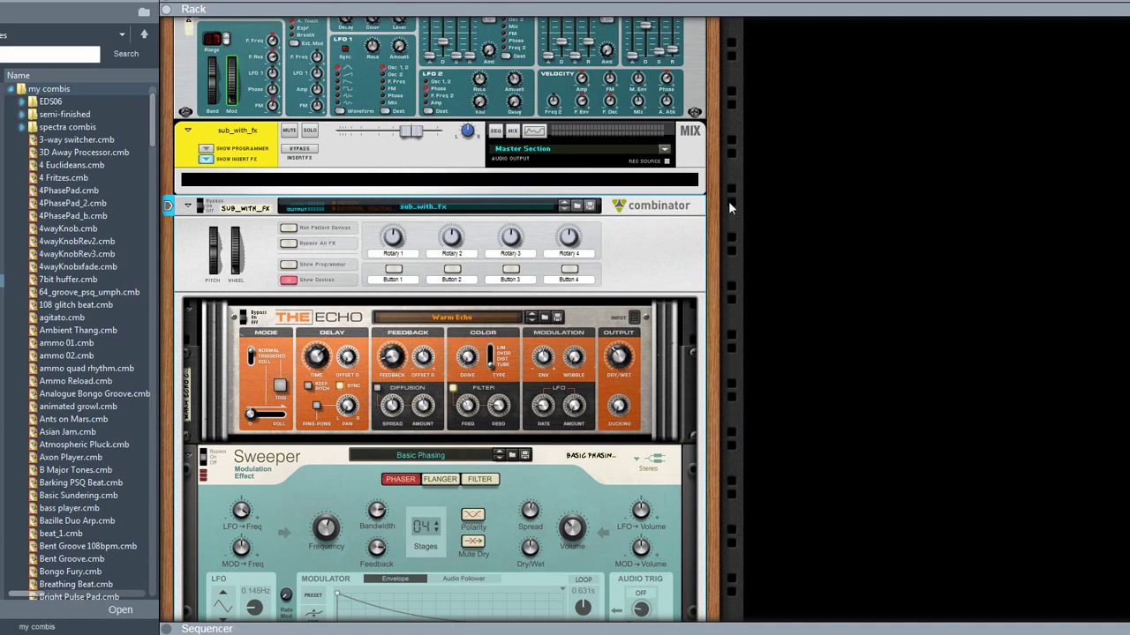
# Step: Add an empty Combinator from Utilities and load sub_with_fx.cmb into it
pyautogui.rightClick(832, 174)
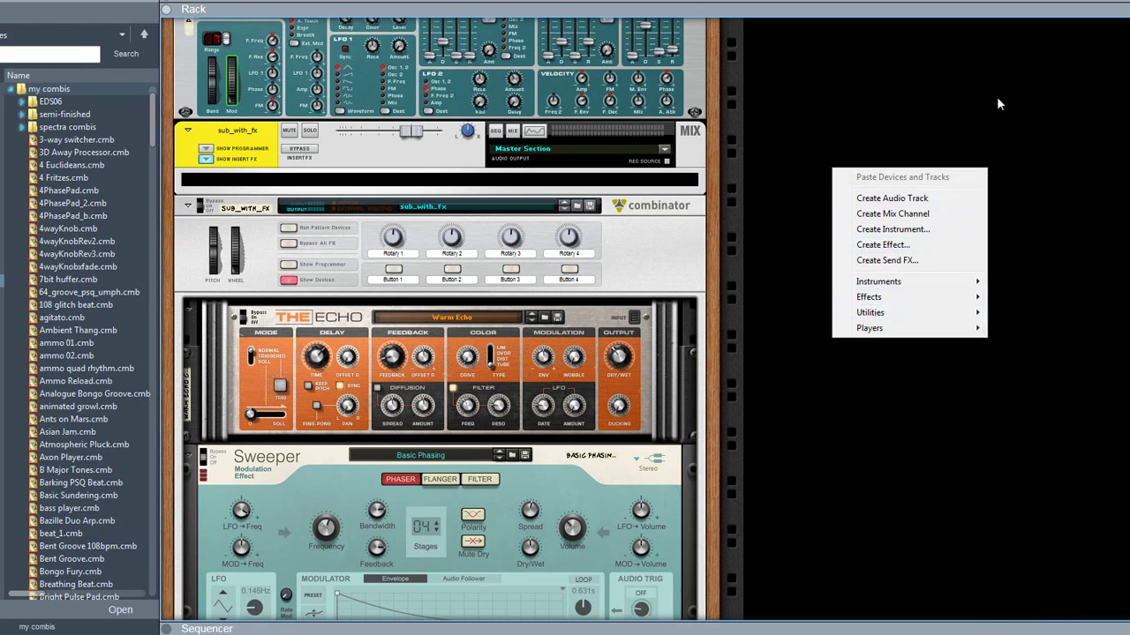
pyautogui.moveTo(917, 314)
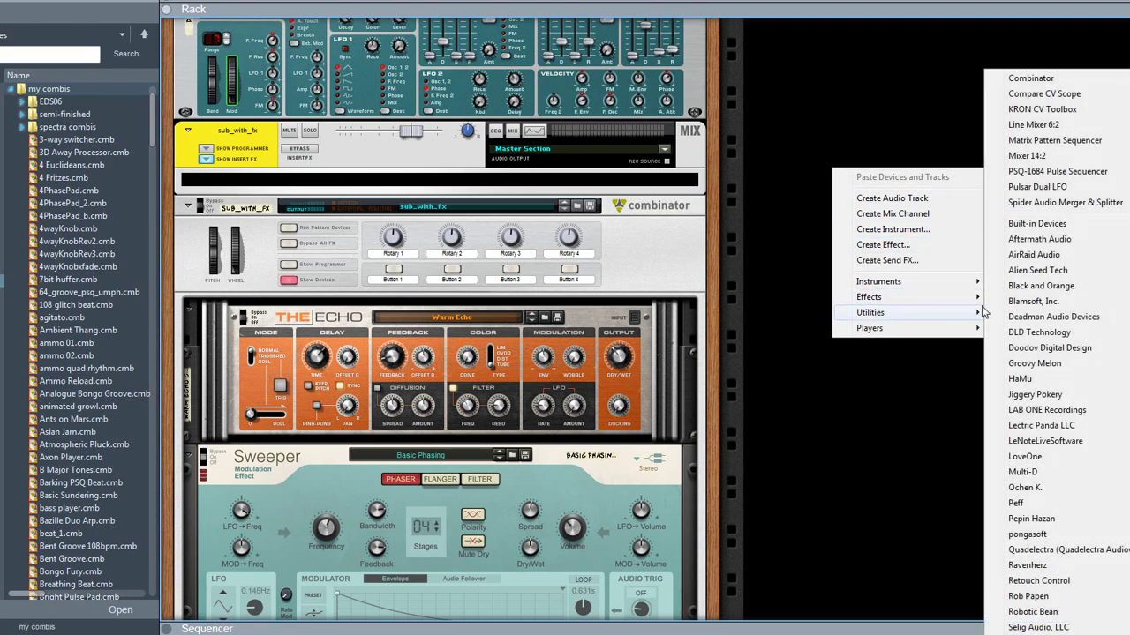
pyautogui.click(1030, 78)
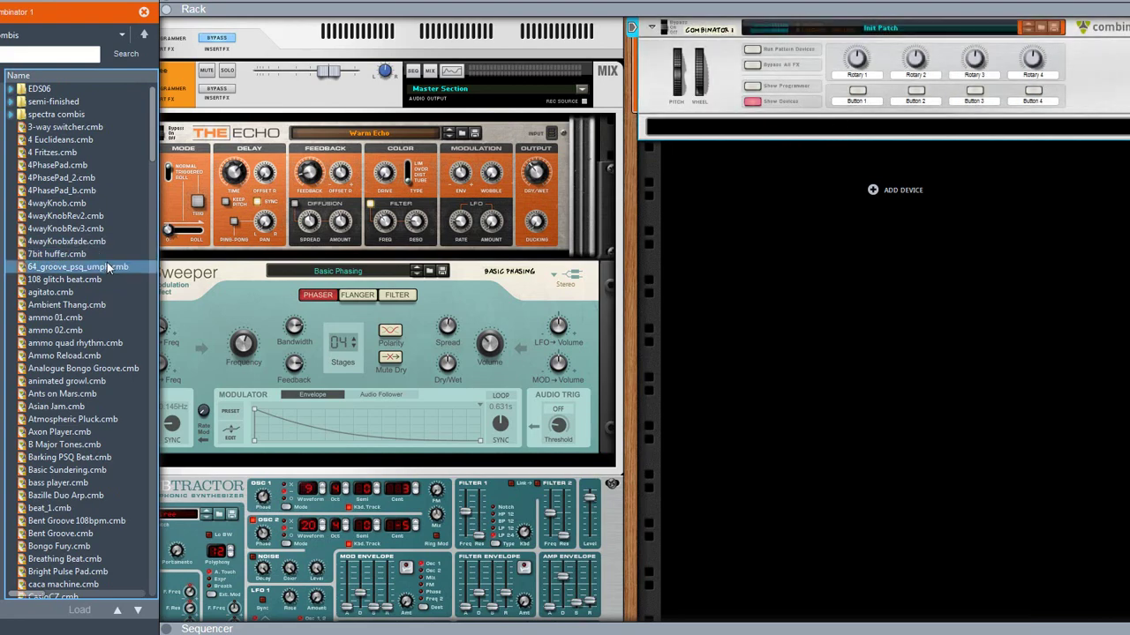
pyautogui.moveTo(149, 146); pyautogui.dragTo(141, 525)
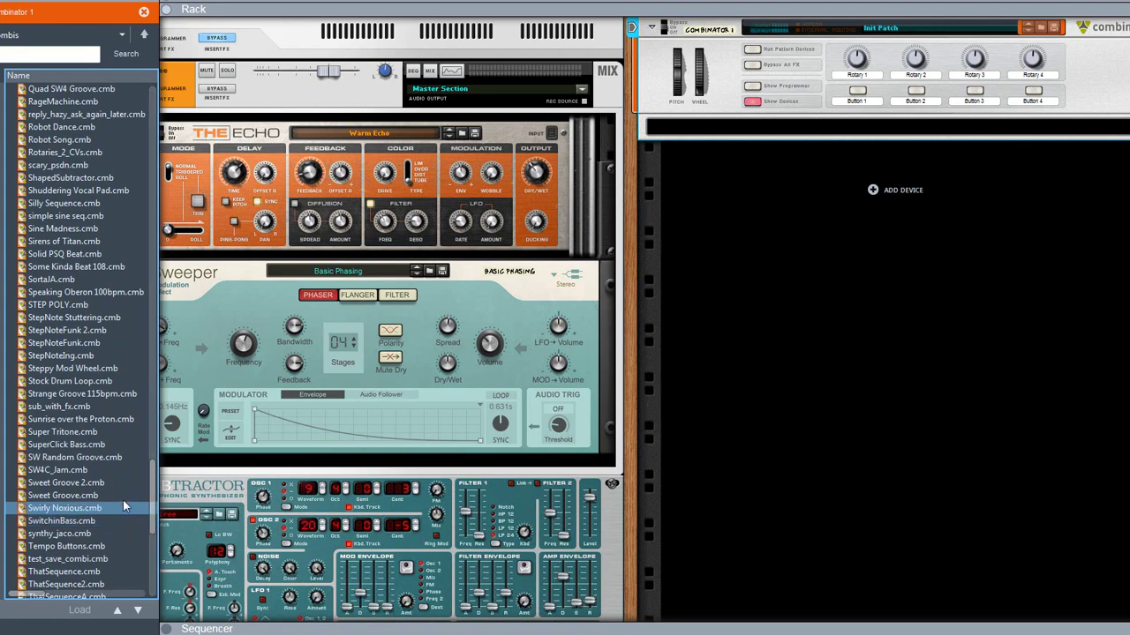
pyautogui.click(26, 410)
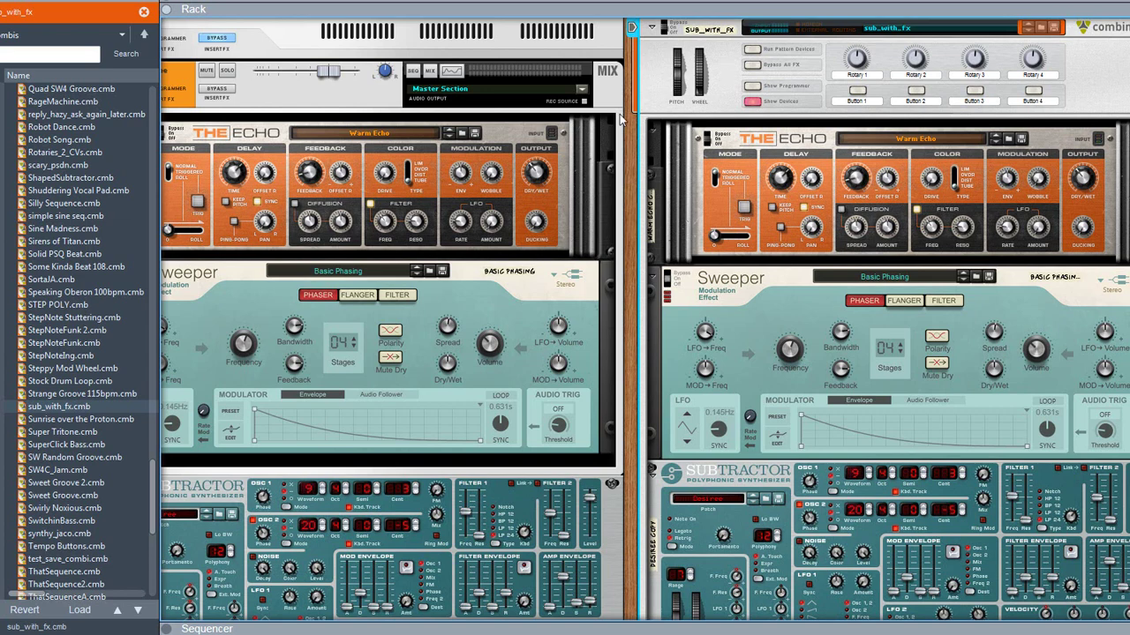
# Step: Flip the rack to the back and scroll up to the reloaded Combinator's cabling
pyautogui.press('Tab')
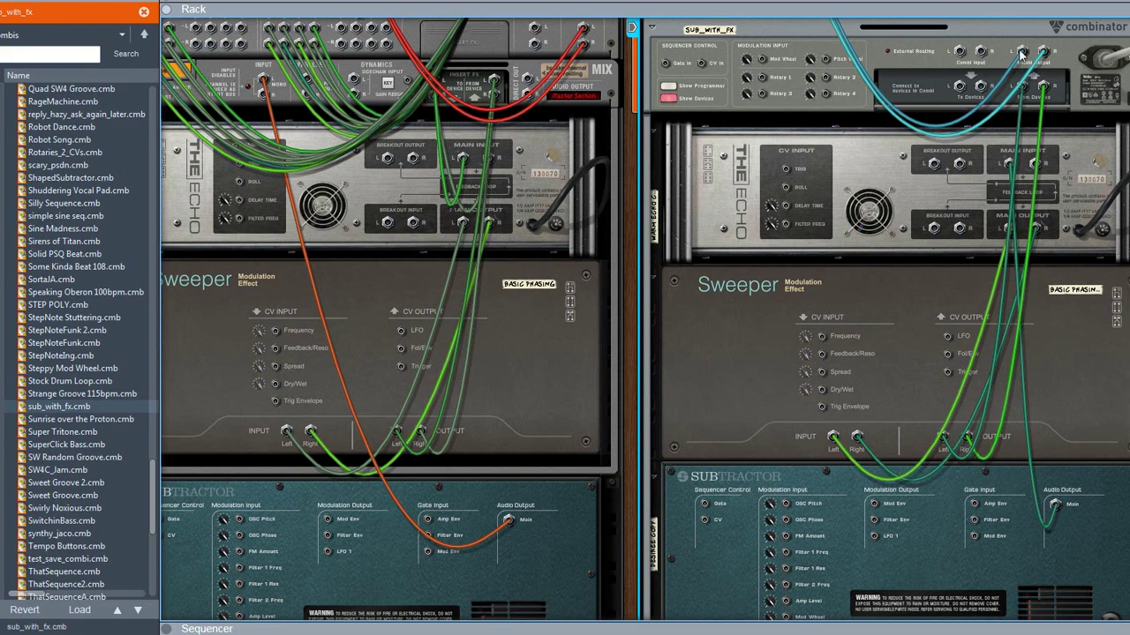
pyautogui.scroll(3, 907, 77)
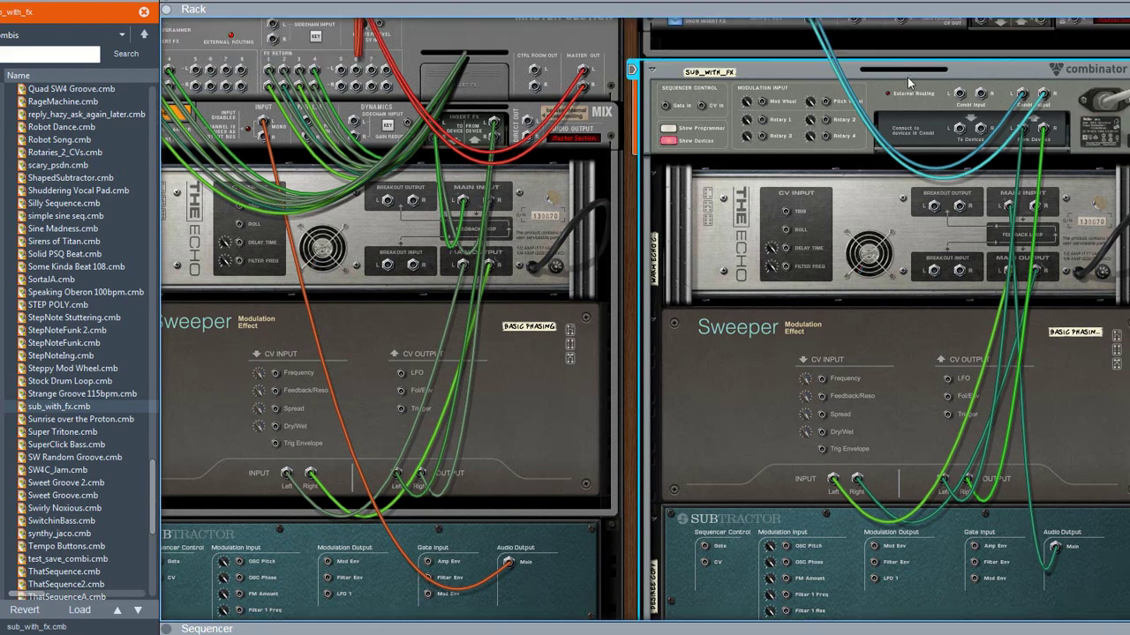